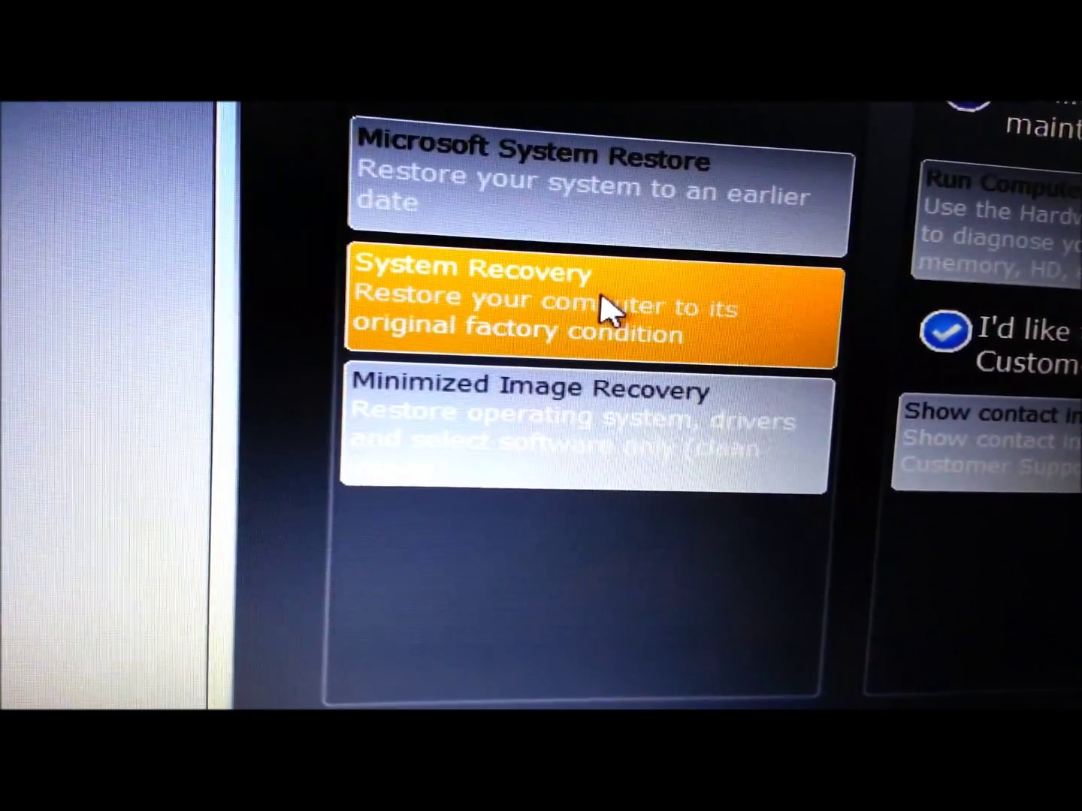
Launch System Recovery to restore the laptop to factory condition
{"action": "left_click", "coordinate": [604, 314]}
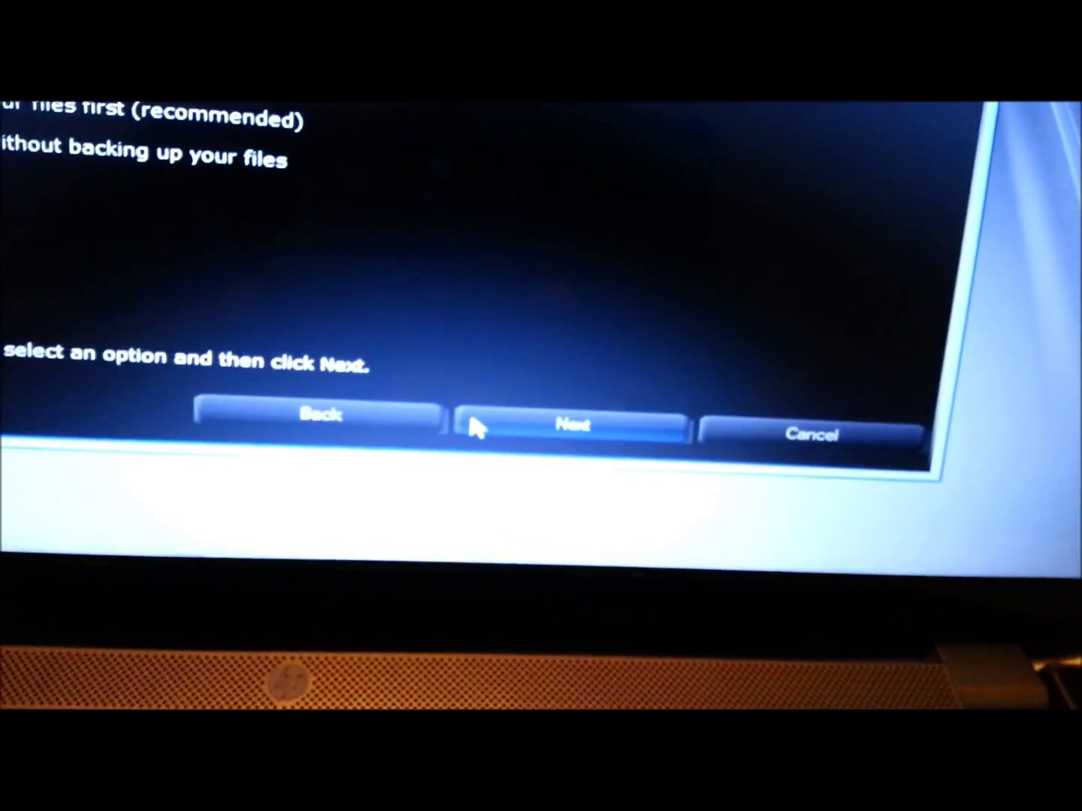
Choose 'Recover without backing up your files' and continue
{"action": "left_click", "coordinate": [436, 369]}
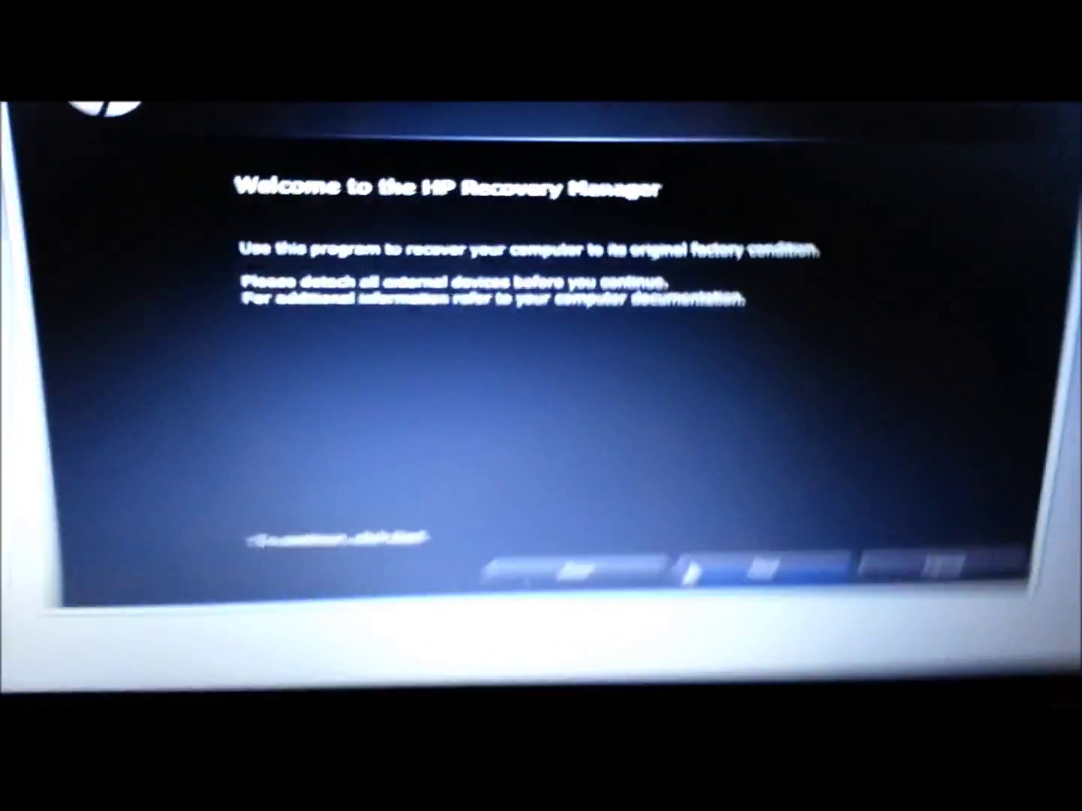